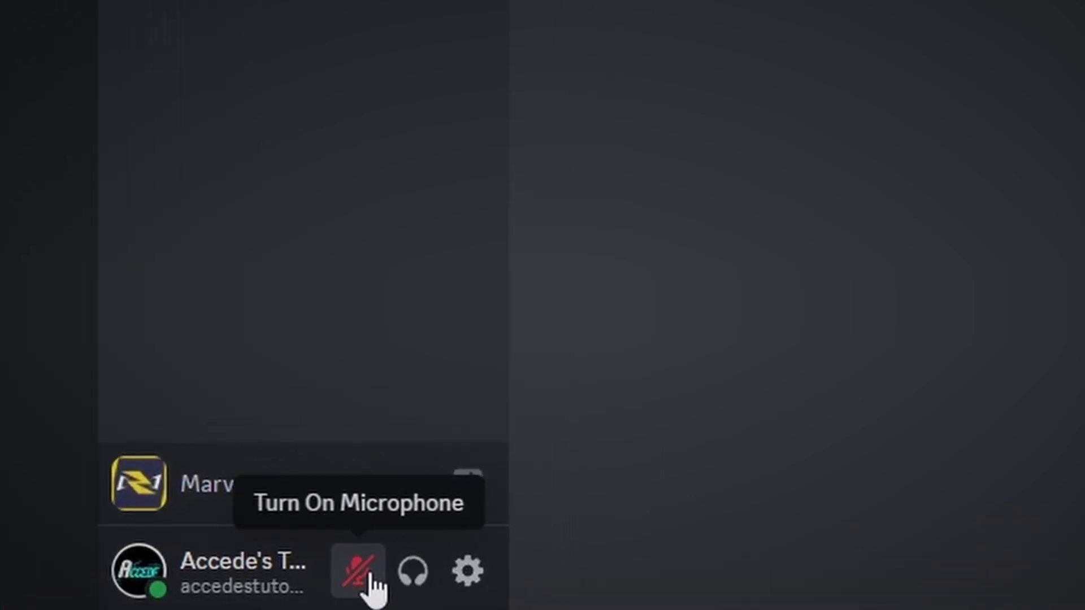
Turn the microphone on and open the Voice & Video settings.
click(377, 571)
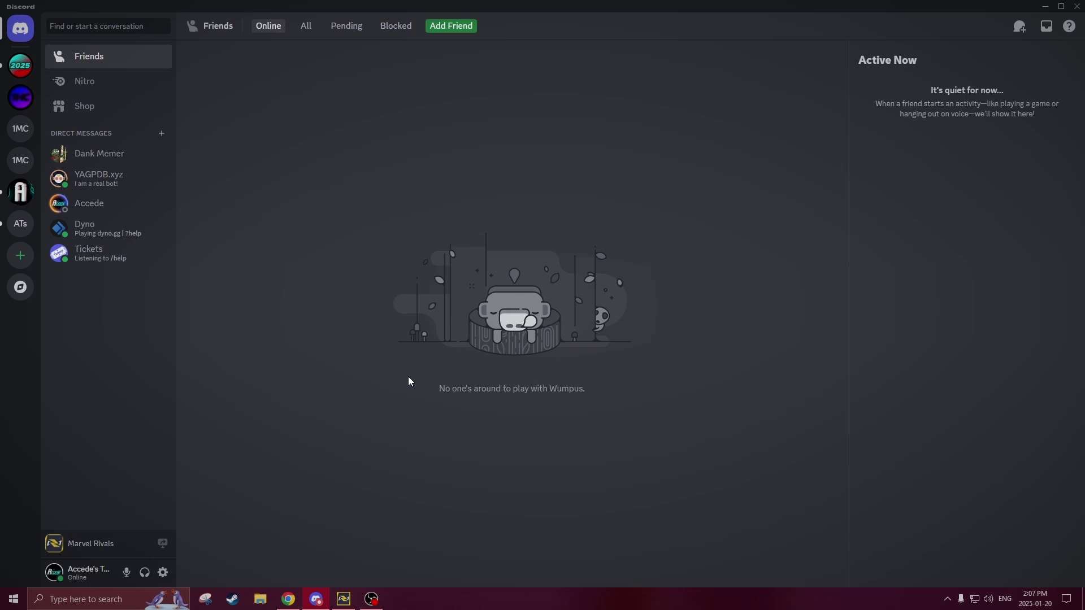
click(164, 571)
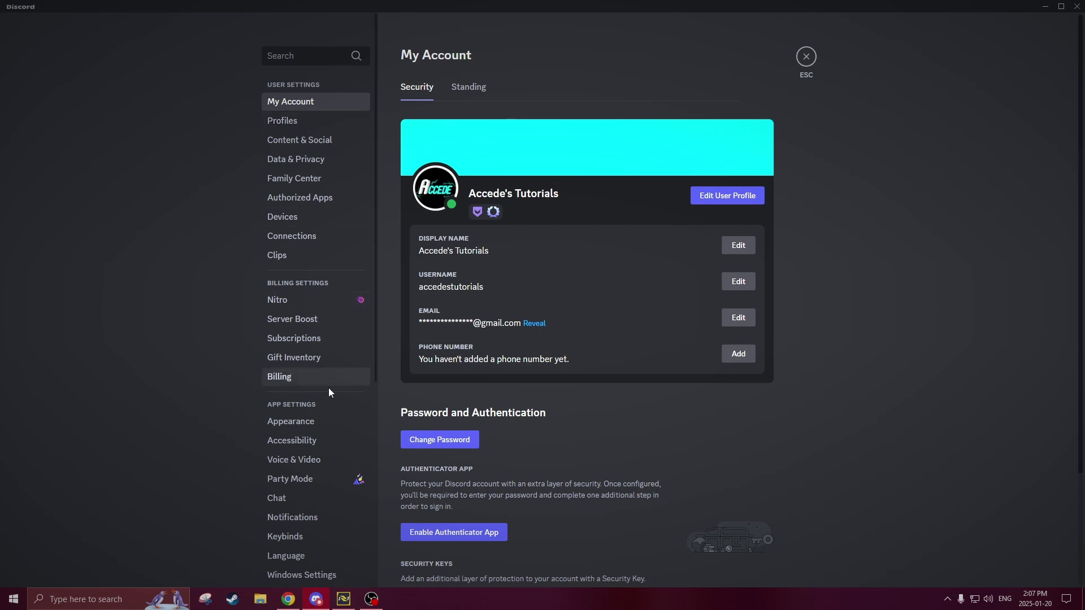
scroll(284, 410, down, 2)
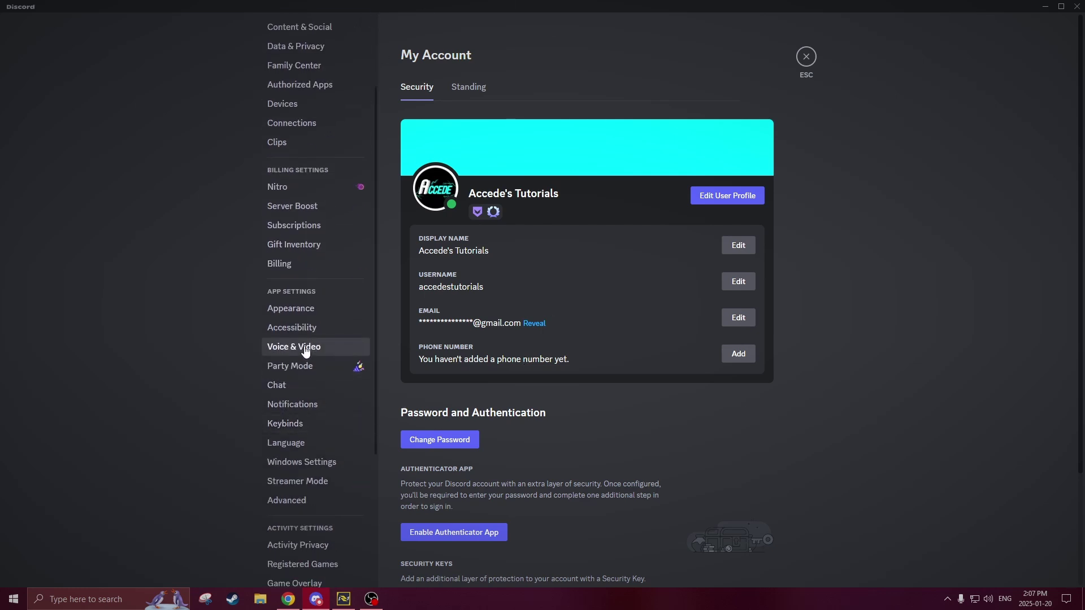
click(305, 348)
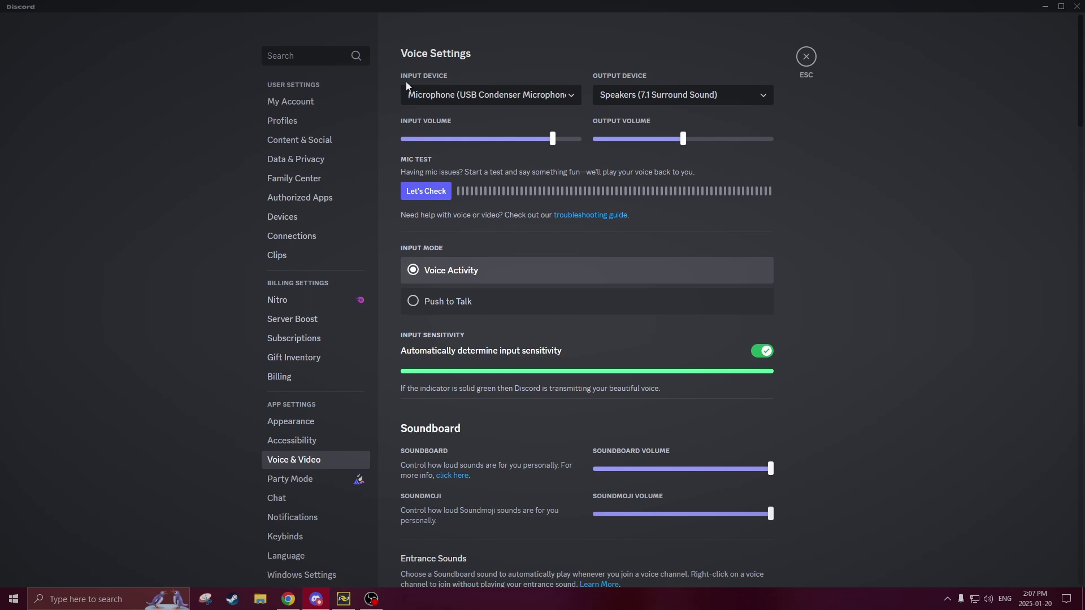
Check which input device and output device are selected, along with the input and output volumes.
click(465, 95)
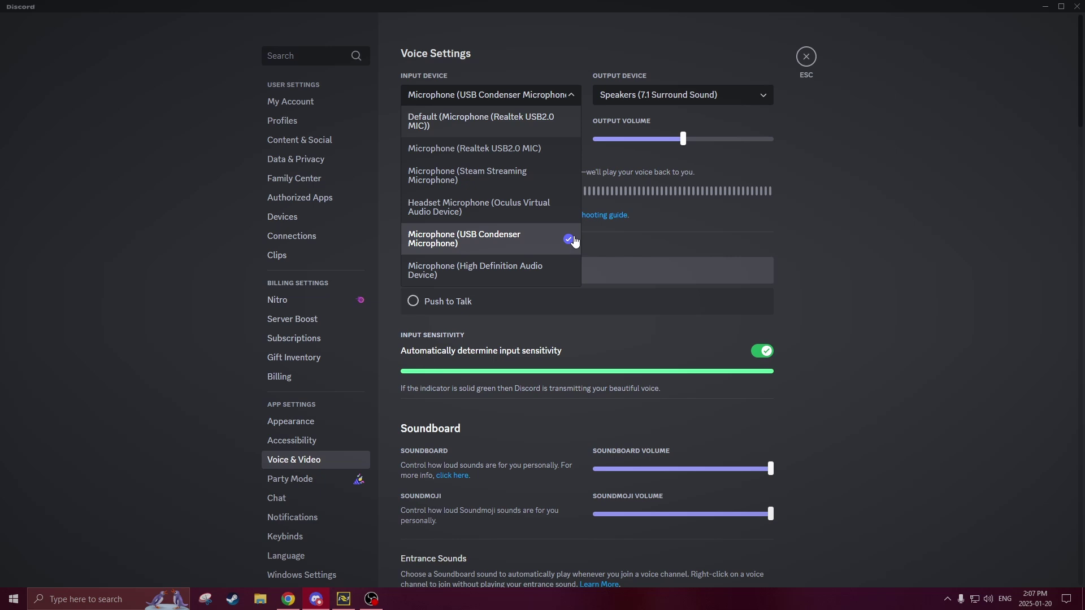
click(754, 211)
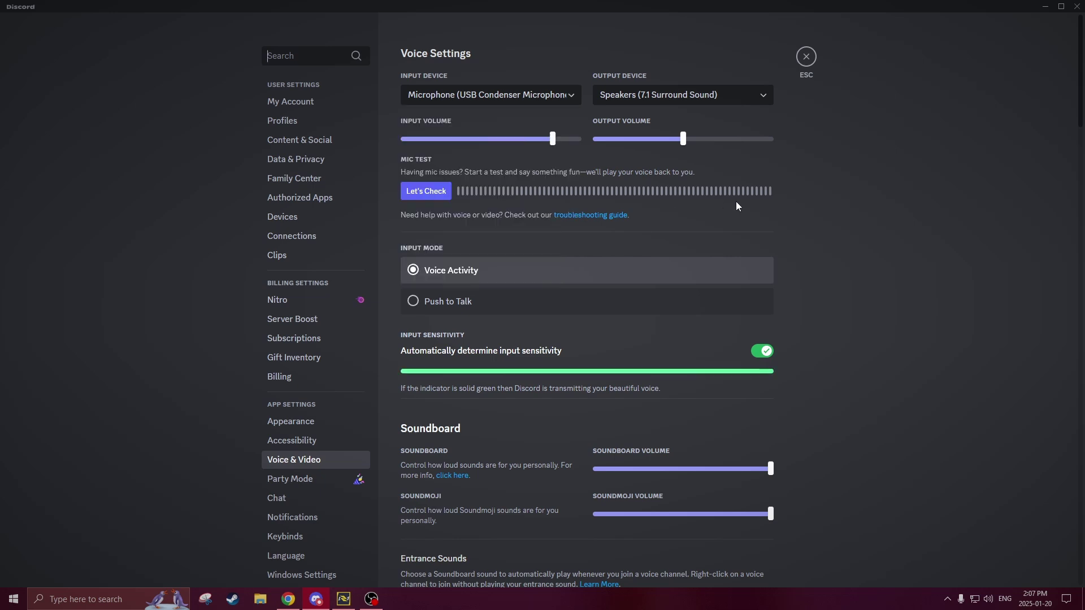
click(693, 97)
click(817, 135)
click(751, 95)
click(762, 96)
click(763, 96)
click(762, 97)
click(761, 99)
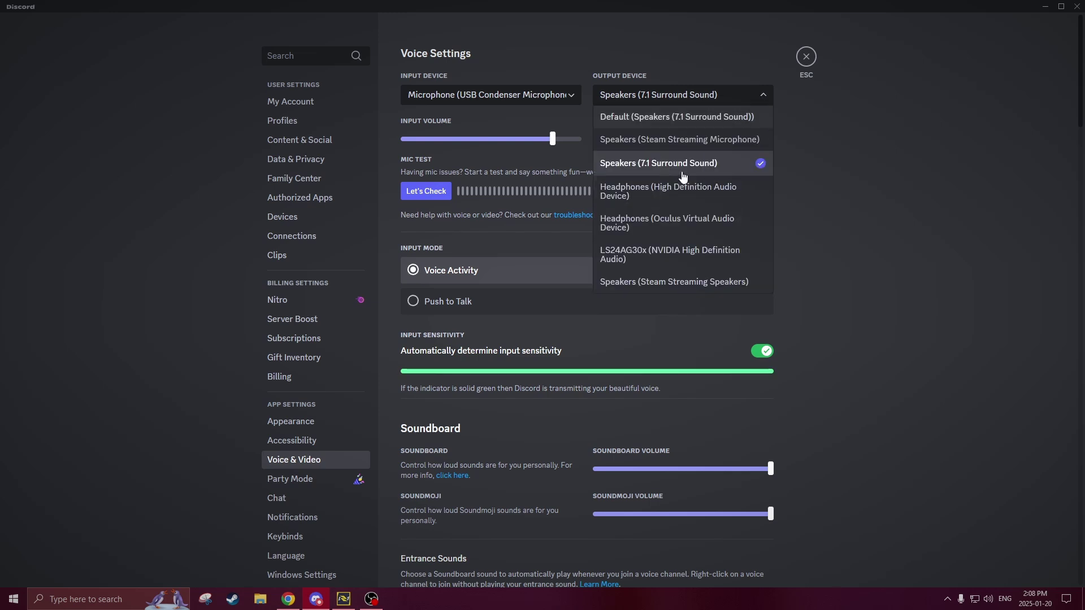
click(930, 119)
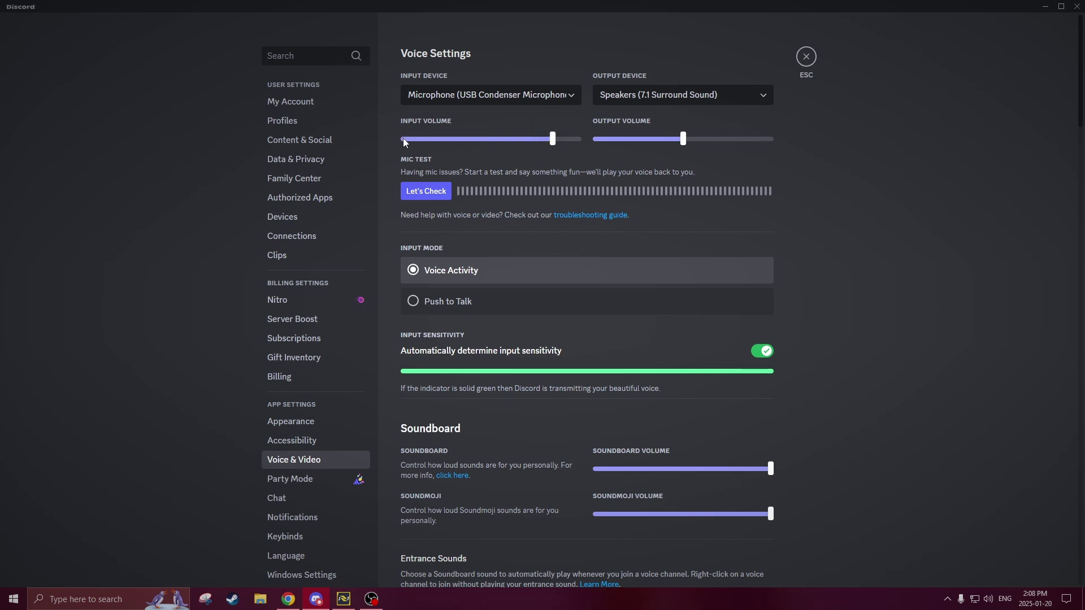
mouse_move(552, 137)
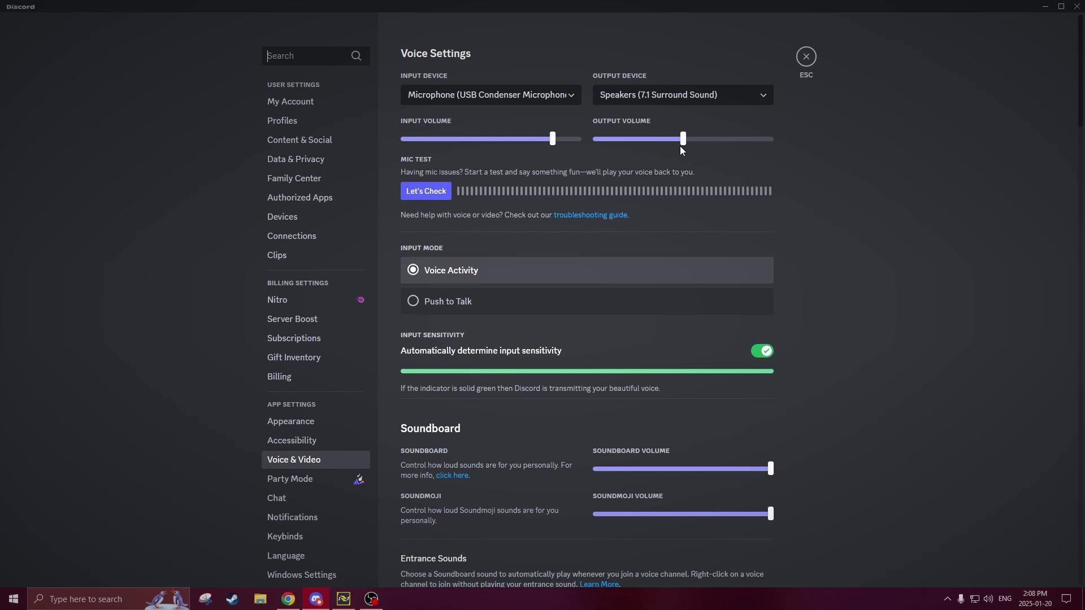
mouse_move(683, 140)
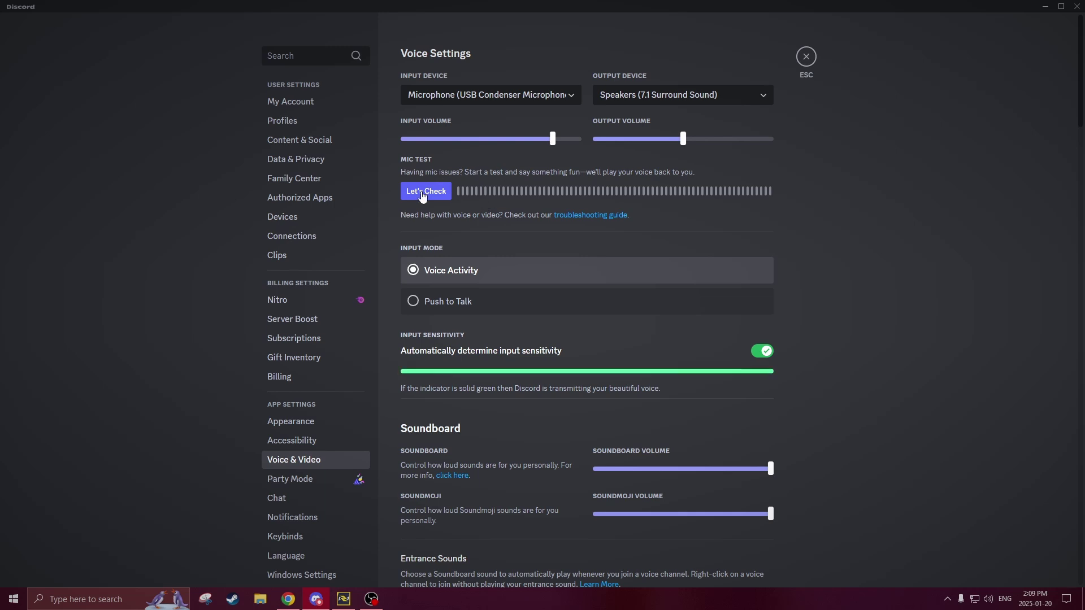
Try the Push to Talk input mode and manual input sensitivity, restoring Voice Activity and automatic sensitivity.
click(444, 303)
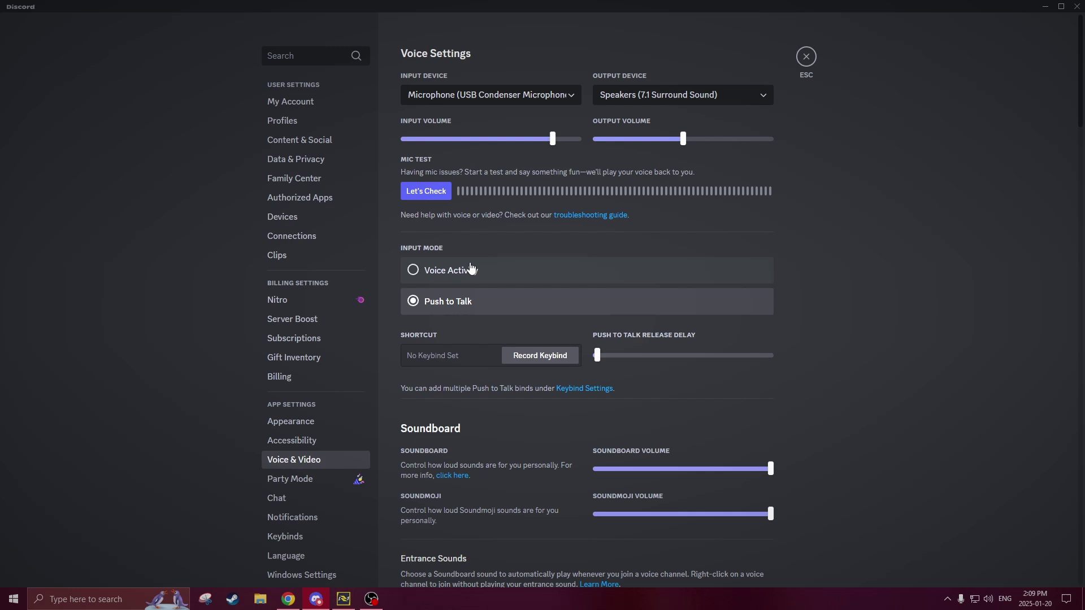
click(426, 275)
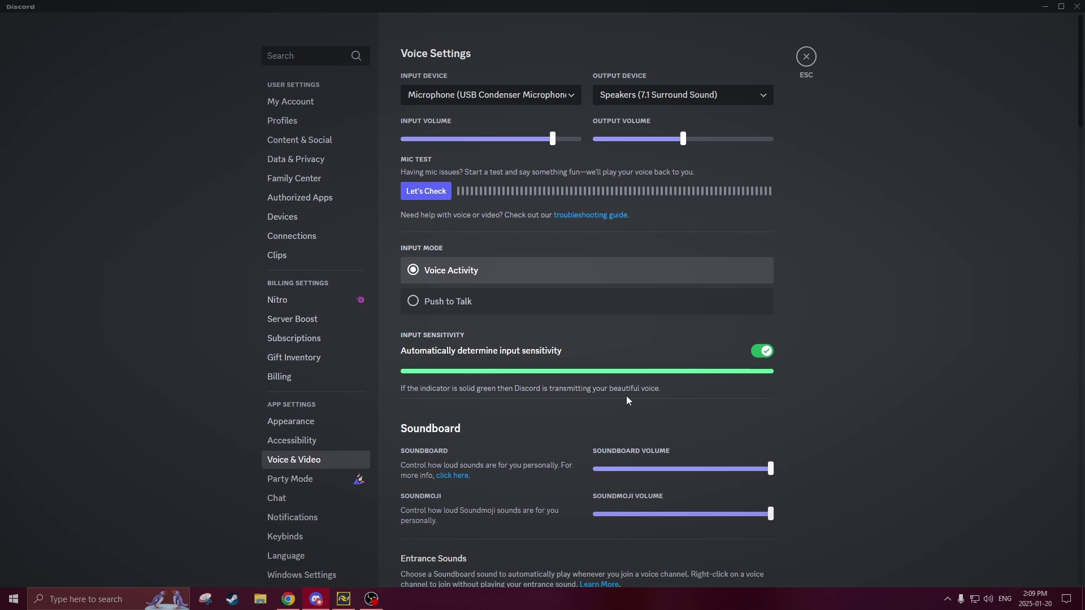
click(760, 355)
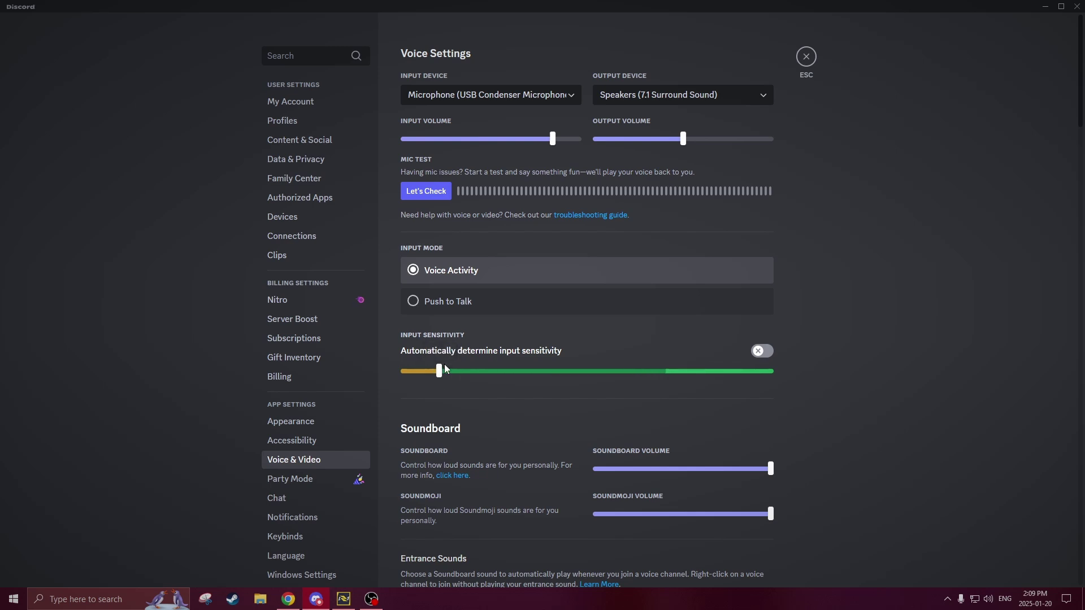
mouse_move(442, 372)
click(761, 351)
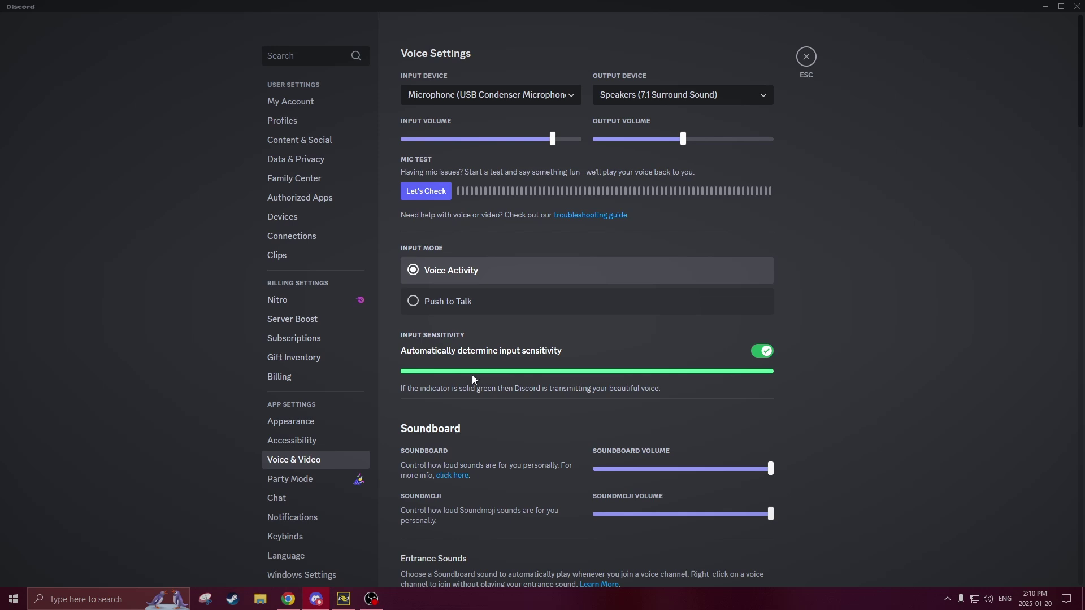
Turn Advanced Voice Activity off and back on.
scroll(901, 285, down, 15)
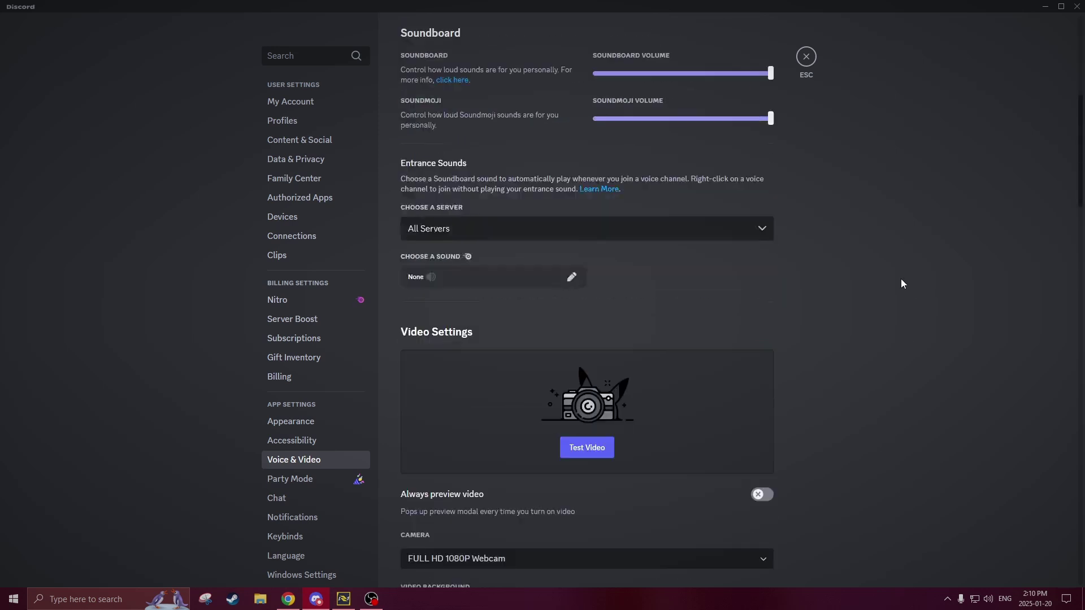
scroll(898, 286, down, 4)
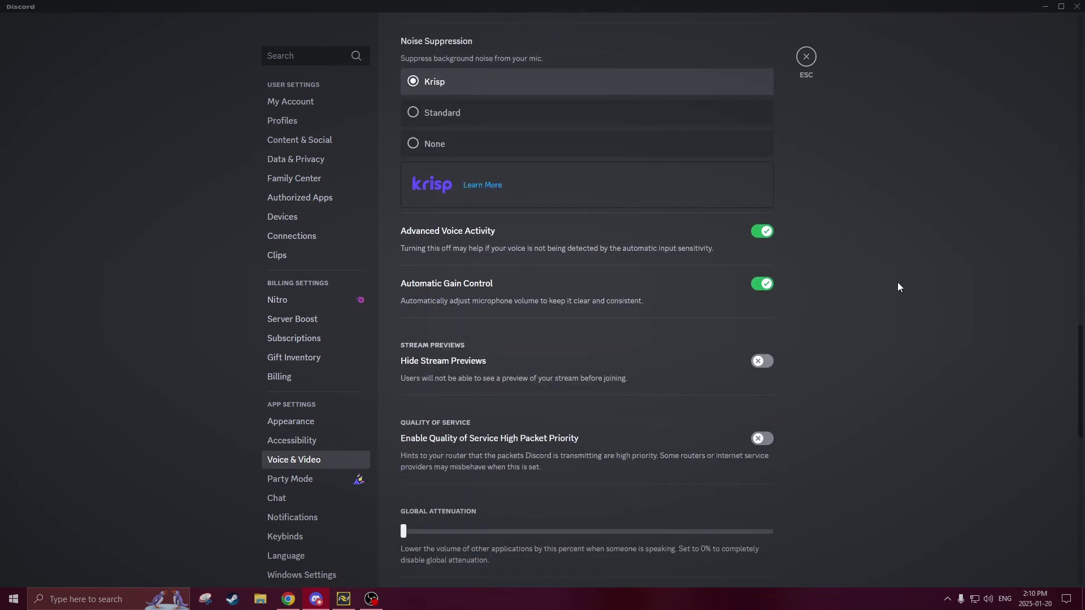
scroll(777, 310, down, 1)
scroll(490, 297, up, 1)
click(762, 232)
click(764, 232)
Look through the remaining voice settings down to the Reset Voice Settings option and return to the start of the page.
scroll(838, 205, down, 12)
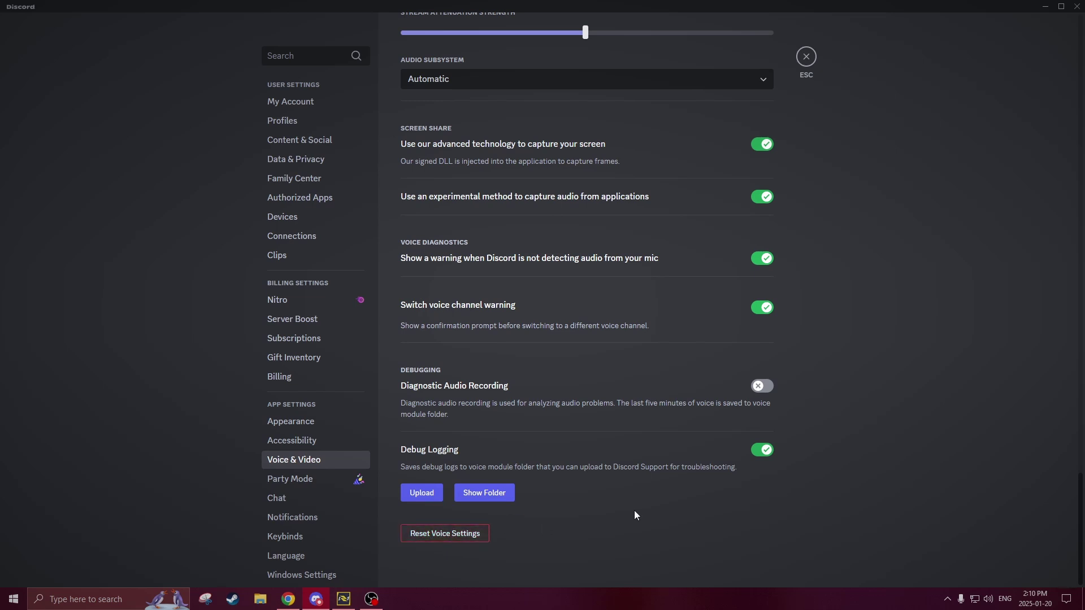
scroll(858, 421, up, 20)
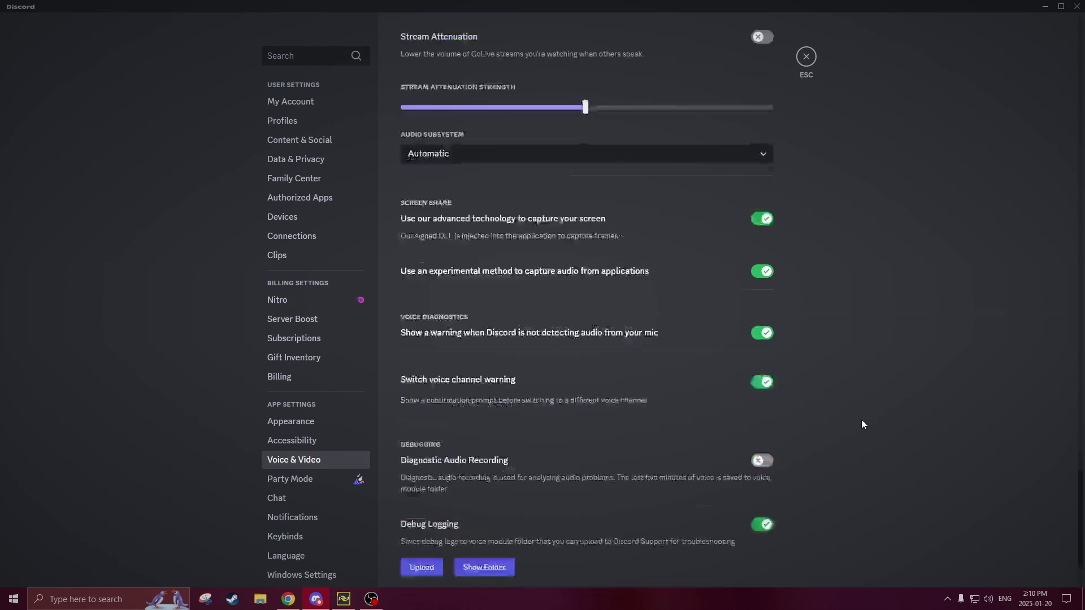
scroll(863, 421, up, 1)
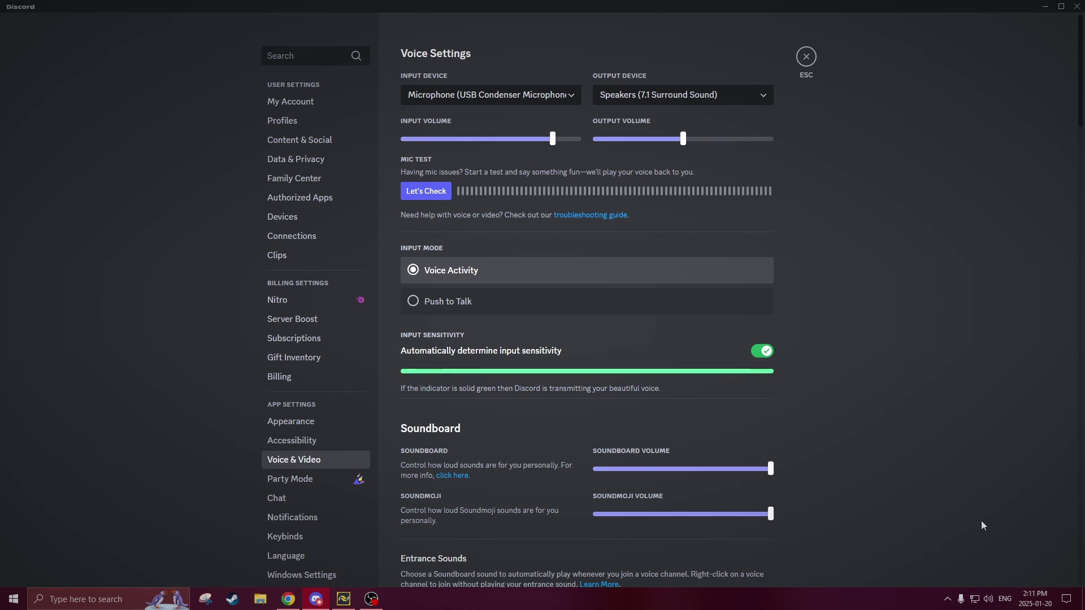
Check the output and input devices in the Windows Sound settings, and close both those and the Discord settings.
right_click(990, 598)
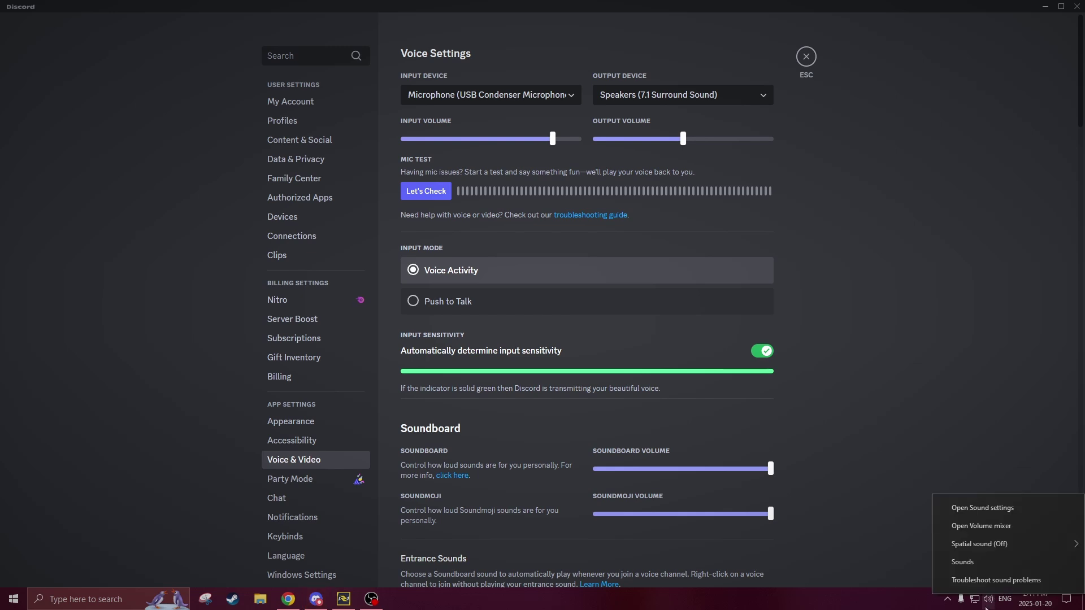
click(973, 509)
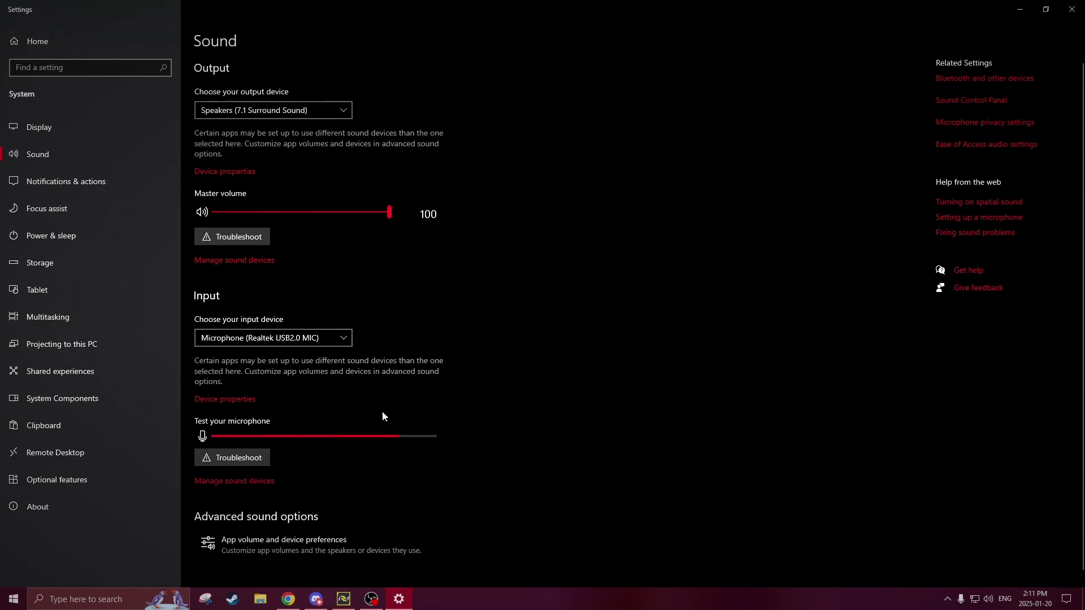
key(alt+F4)
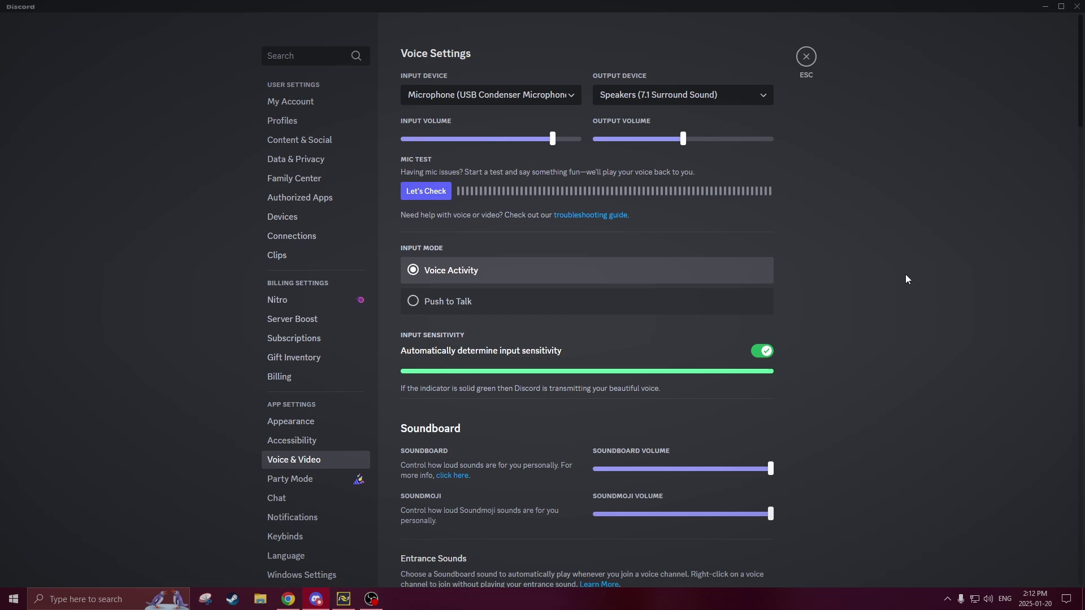
key(Escape)
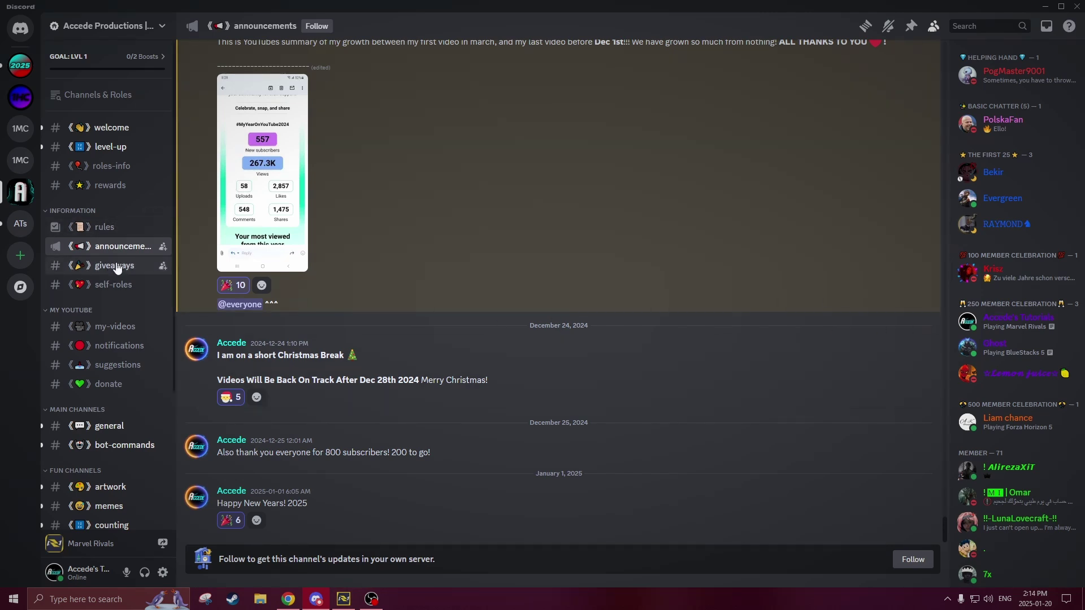
View the server's support-chat channel and return to the announcements channel.
scroll(113, 302, down, 3)
click(107, 413)
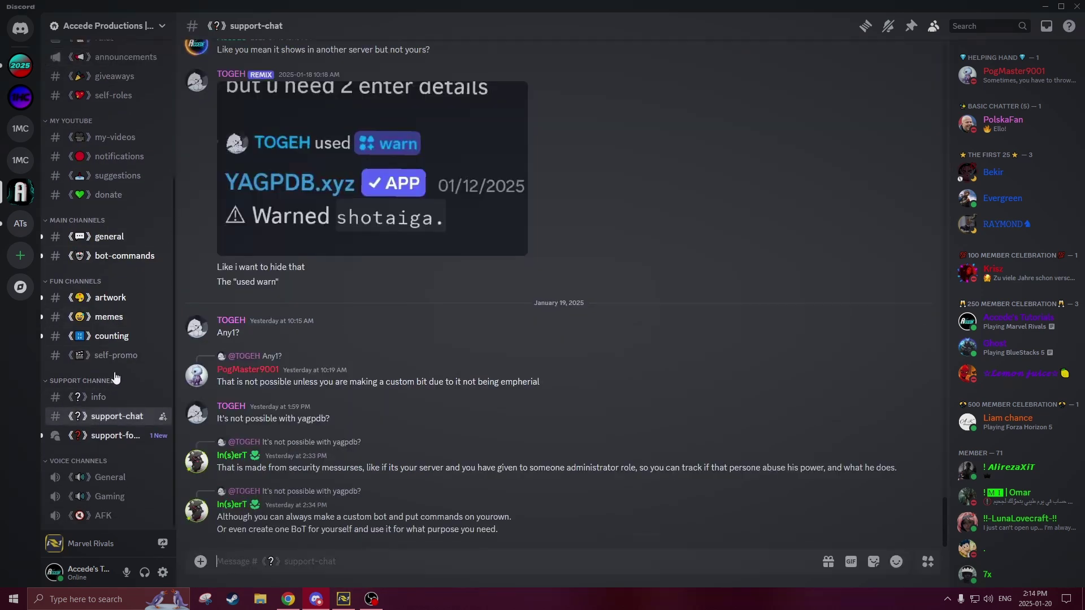
scroll(113, 379, up, 3)
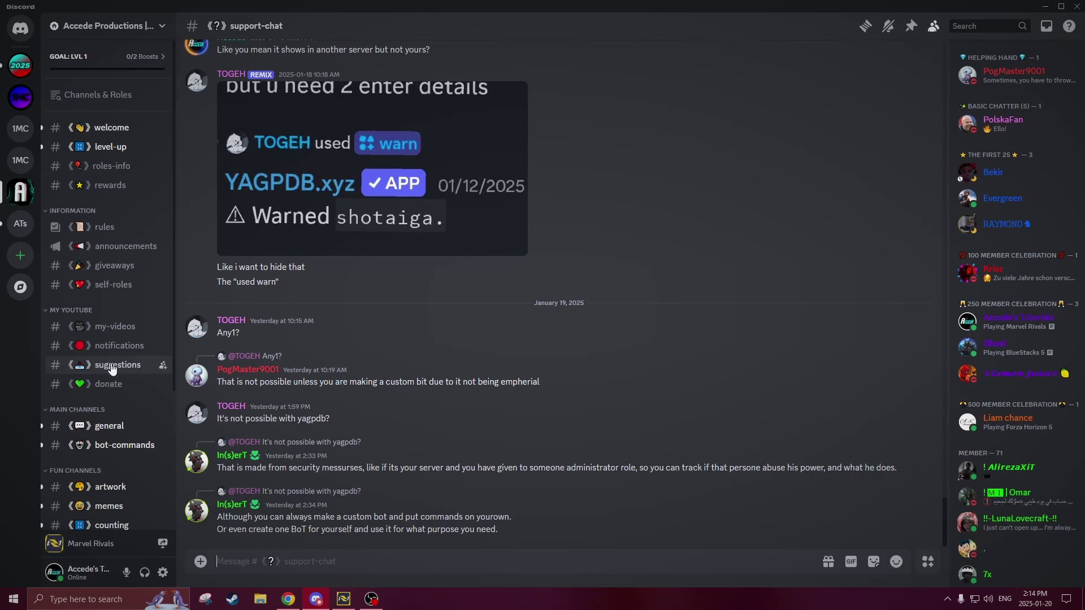
key(alt+Left)
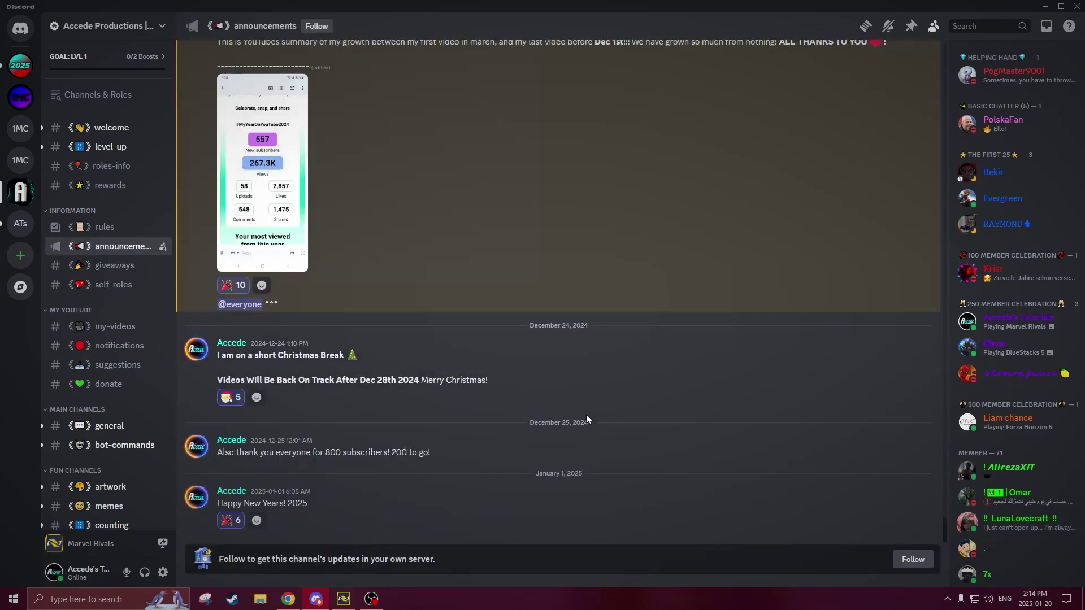